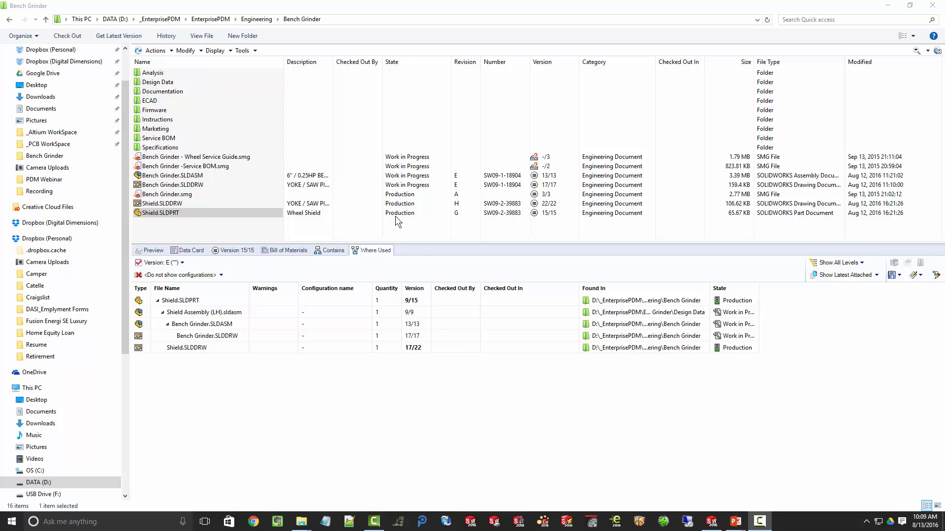
Change the state of Shield.SLDPRT and its drawing with the ECO Approved transition.
right_click(180, 214)
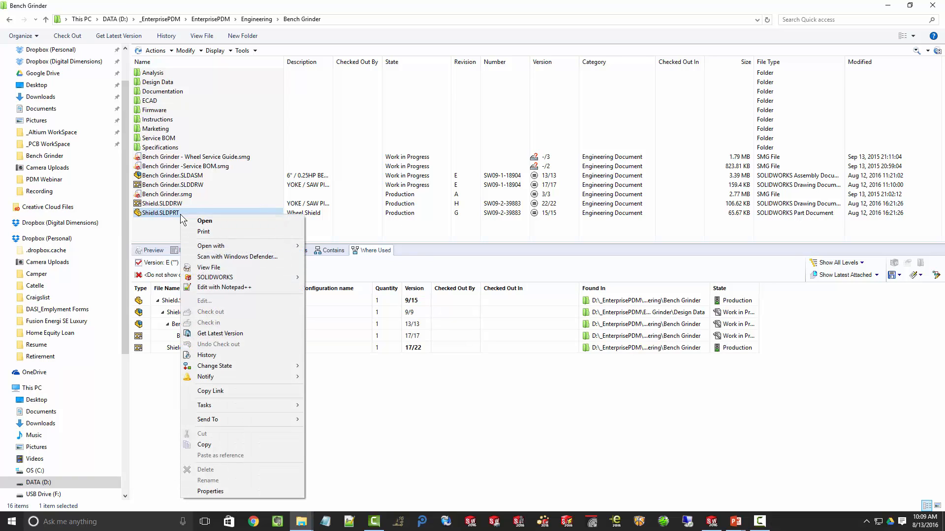
mouse_move(249, 365)
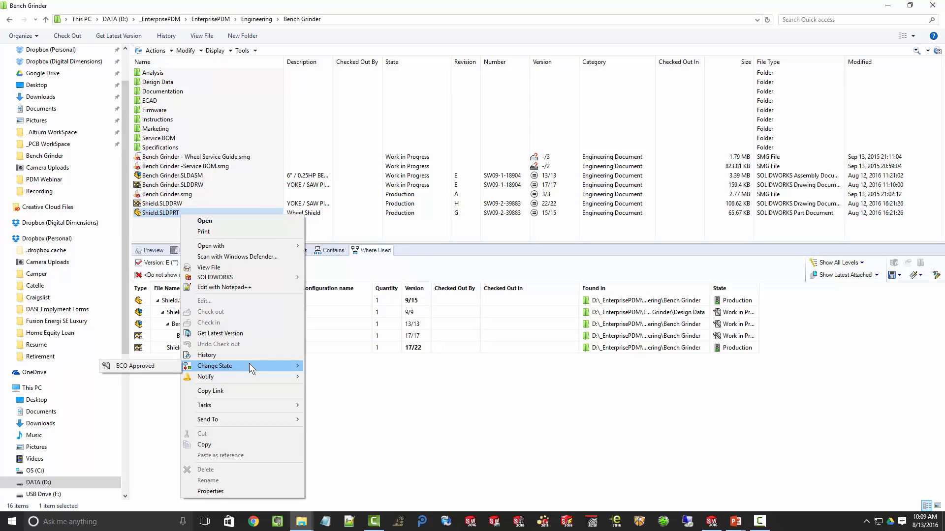
click(134, 366)
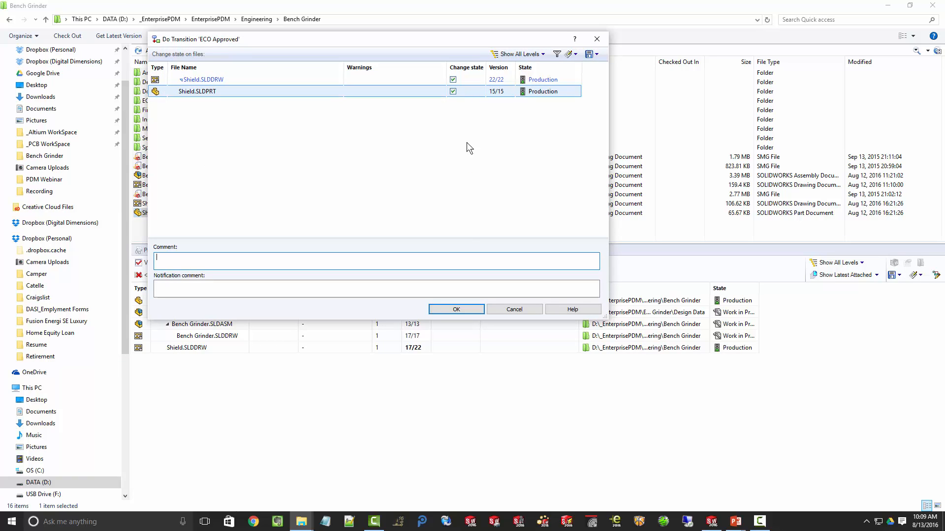
click(468, 311)
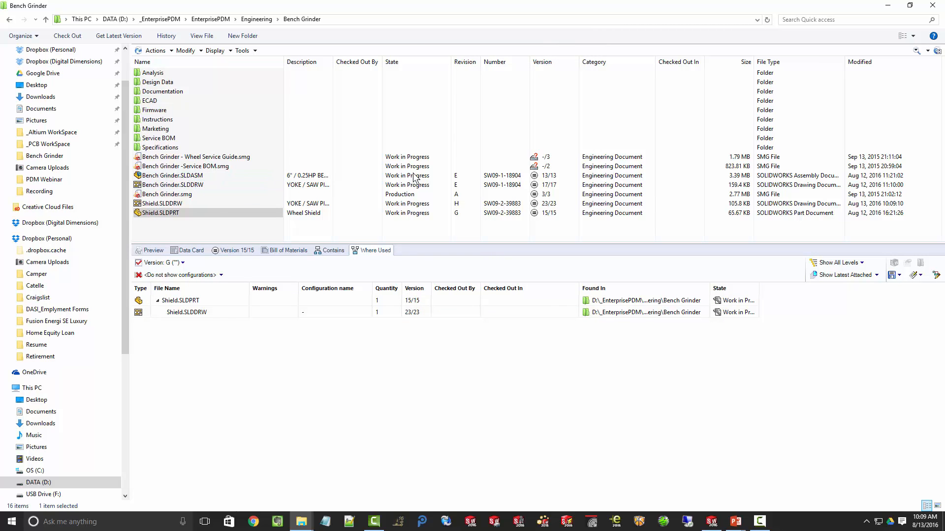
Open Shield.SLDPRT in SOLIDWORKS and check it out.
right_click(185, 213)
click(220, 217)
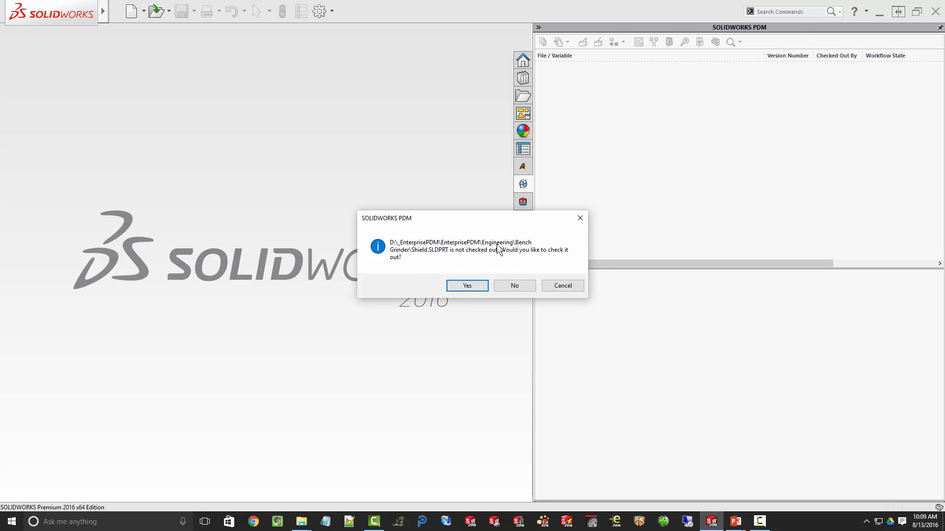
click(467, 284)
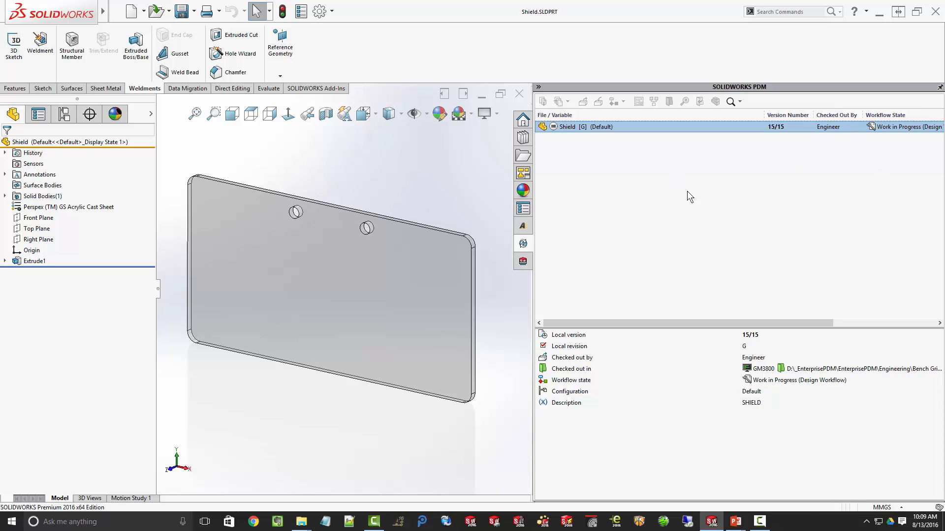
Look up where the Shield part is used, and open and check out its drawing Shield.SLDDRW from those results.
click(577, 129)
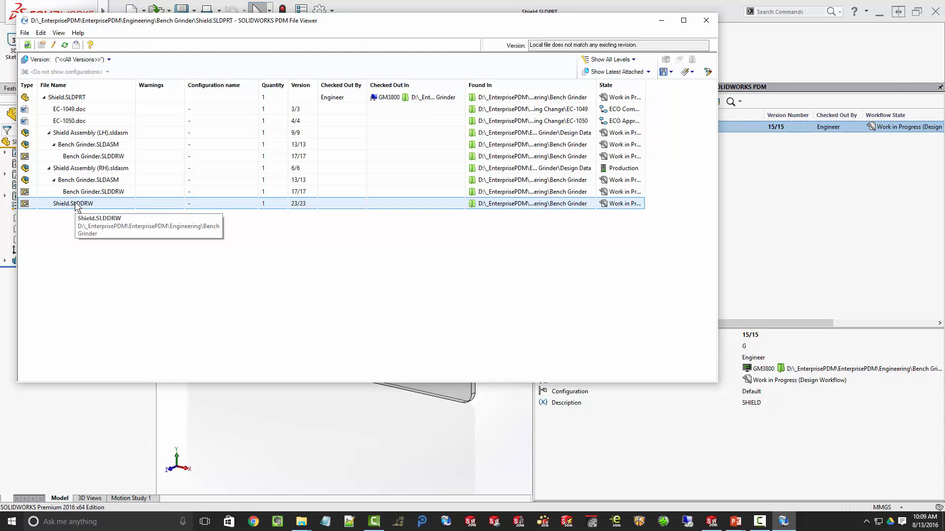
click(75, 204)
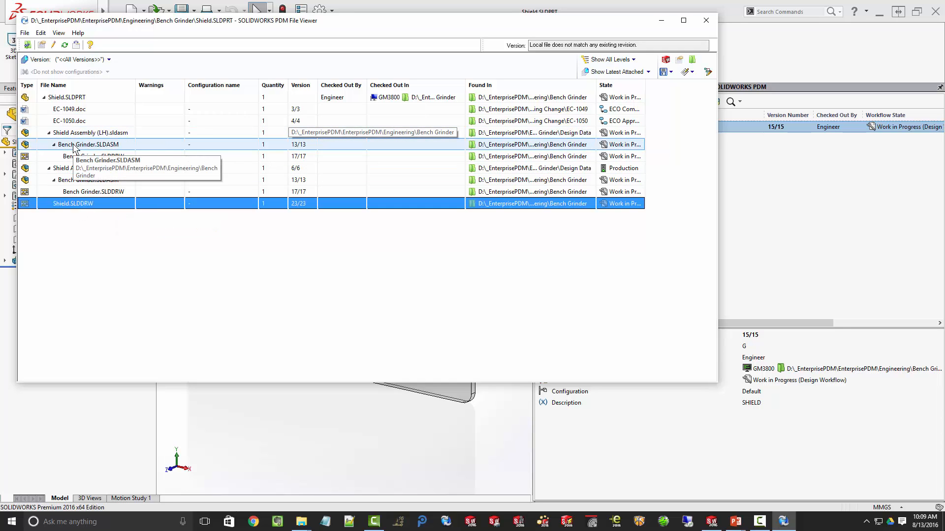
right_click(77, 204)
click(112, 209)
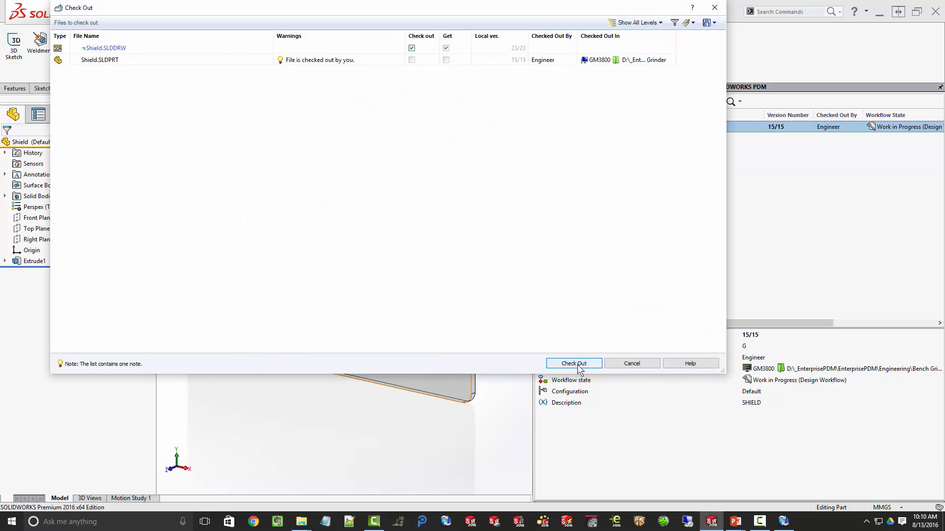
click(581, 364)
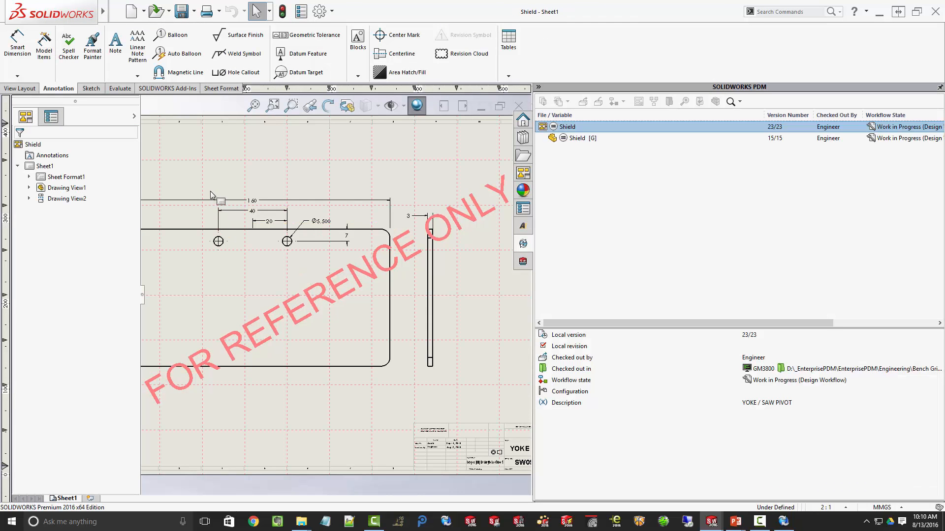
Set the shield's overall width dimension to 140 mm in the drawing, rebuild, and save the change.
scroll(221, 227, up, 3)
scroll(361, 266, down, 5)
scroll(361, 265, down, 1)
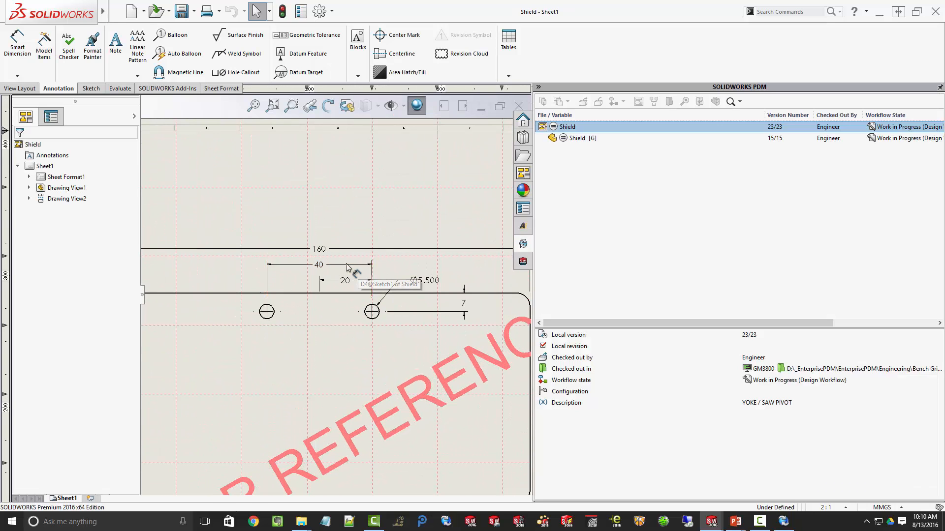
double_click(326, 247)
text(140)
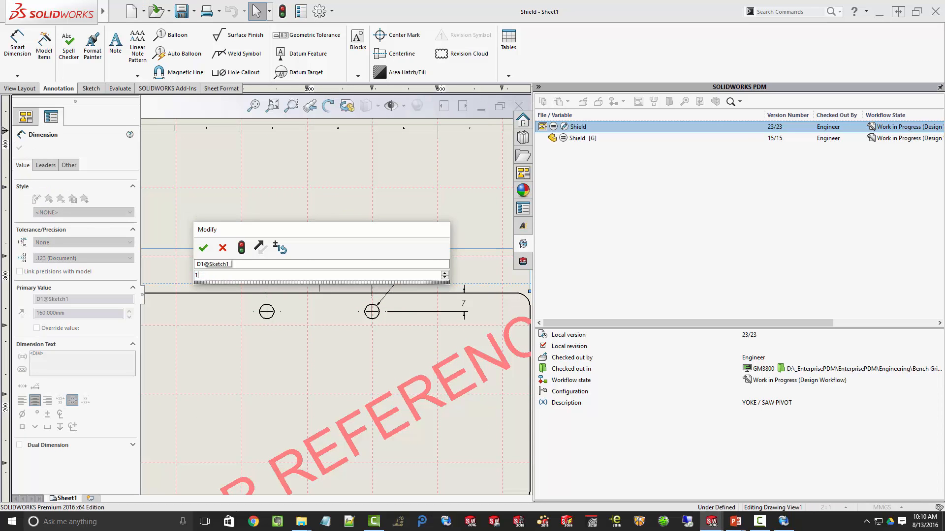
click(242, 250)
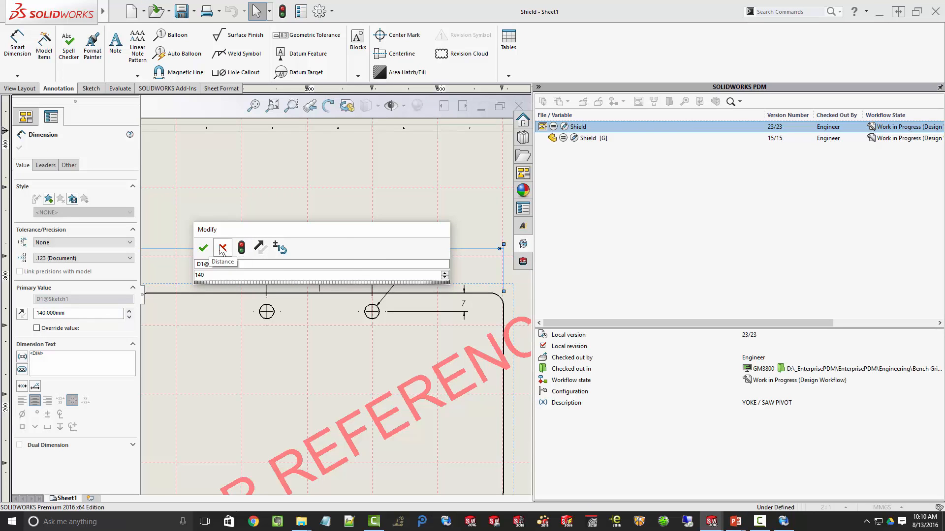
click(202, 248)
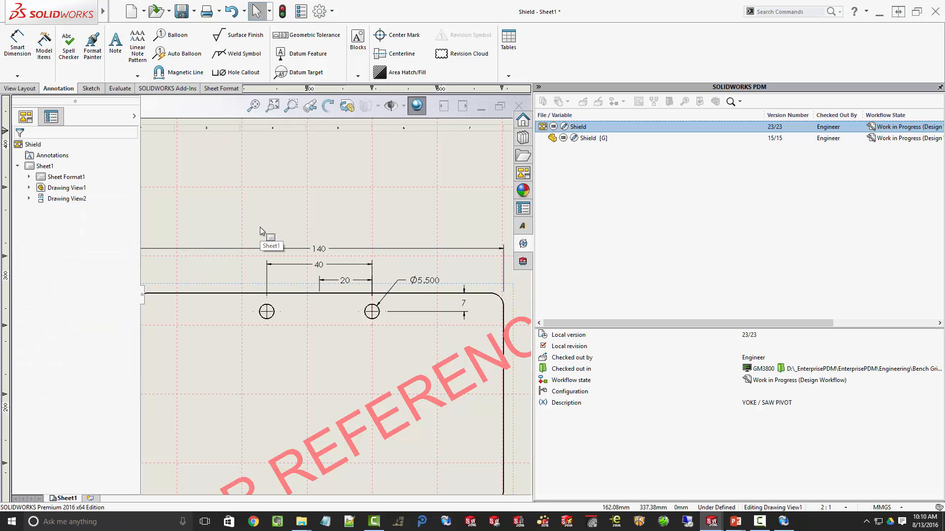
click(182, 10)
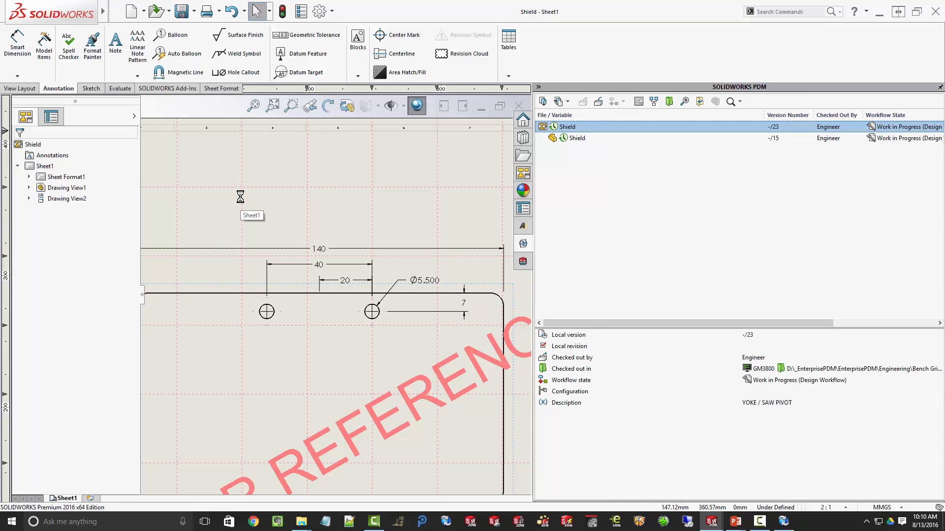
Check in the Shield drawing and part and submit both for approval, with Manager selected for notification.
click(577, 138)
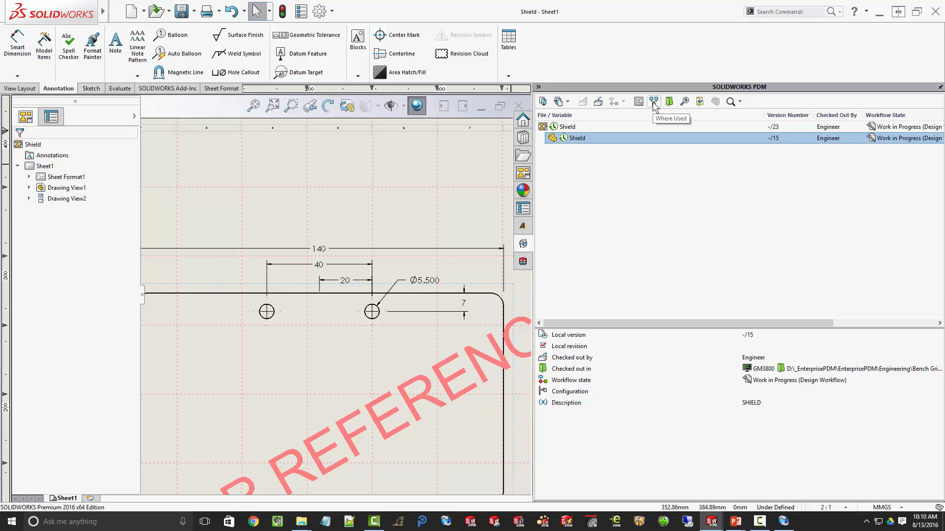
click(597, 125)
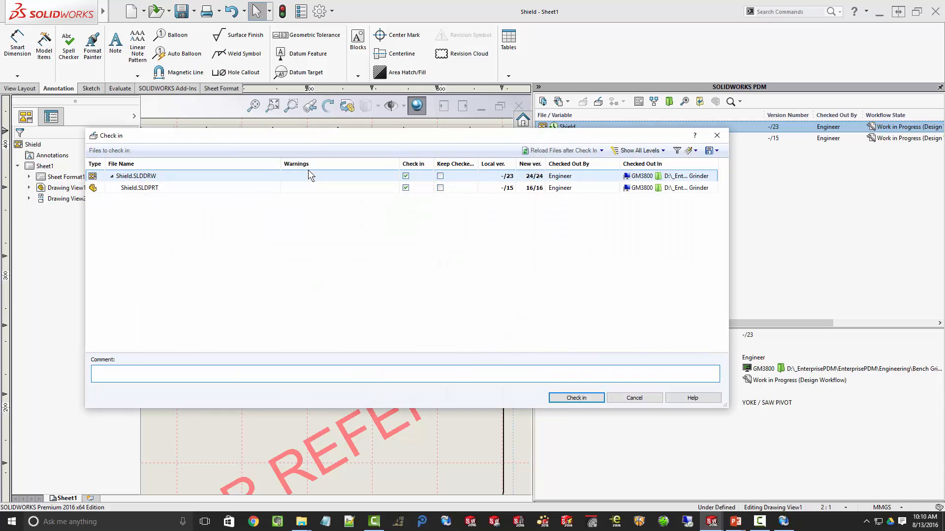
click(563, 396)
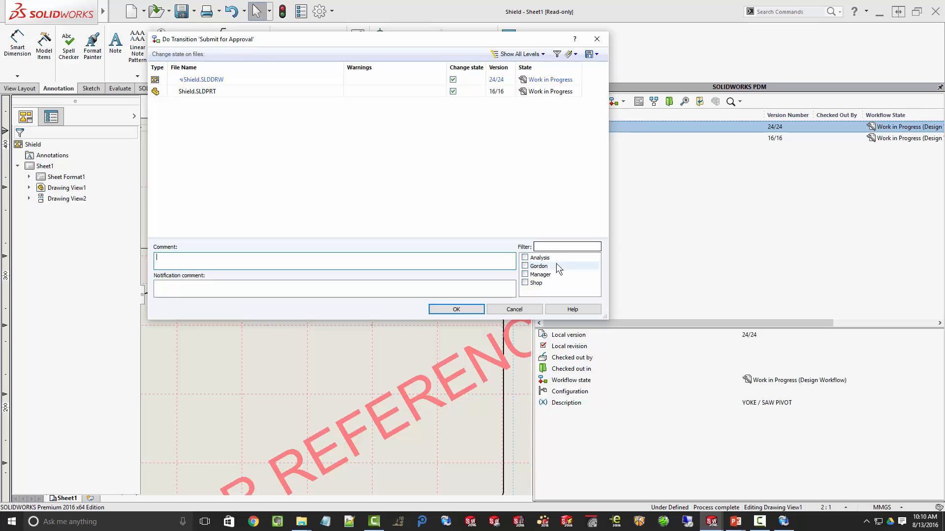
click(532, 275)
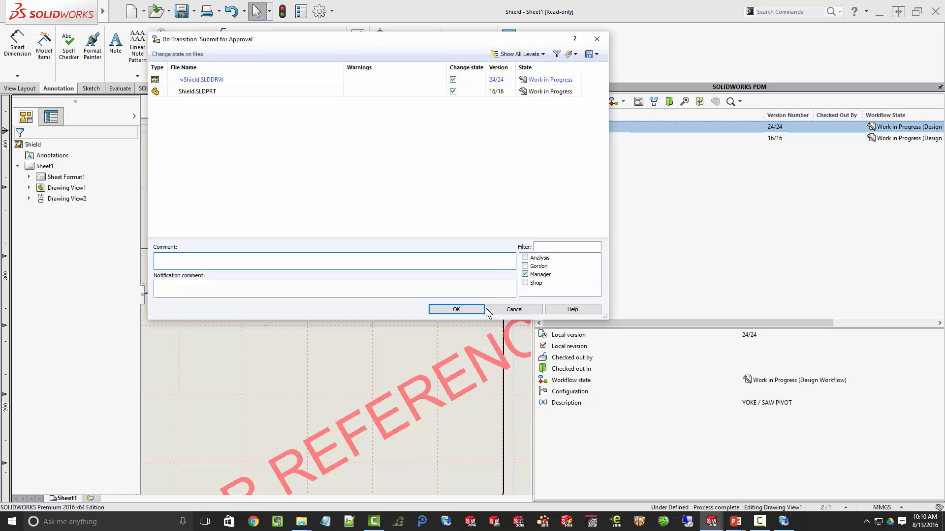
click(455, 310)
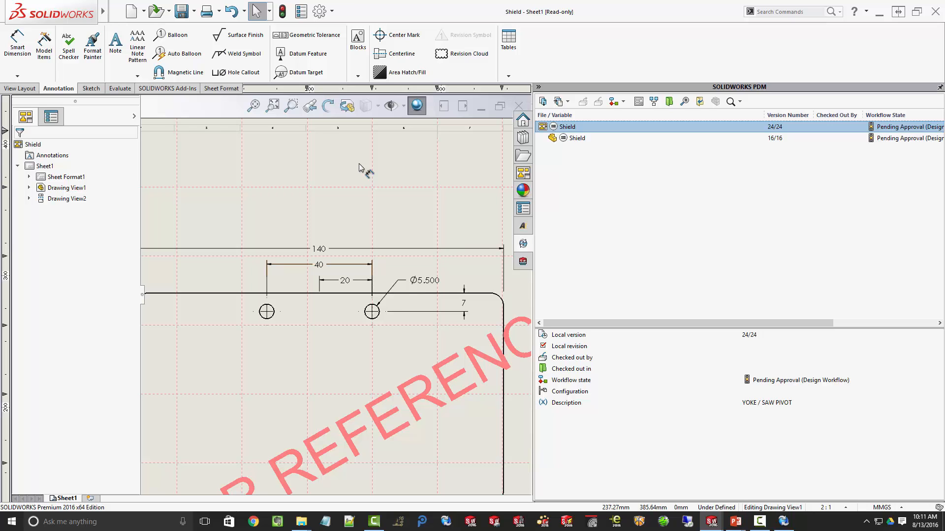
Run the Approved transition on the Shield drawing and part with the comment "Ready for Production".
click(623, 101)
click(624, 116)
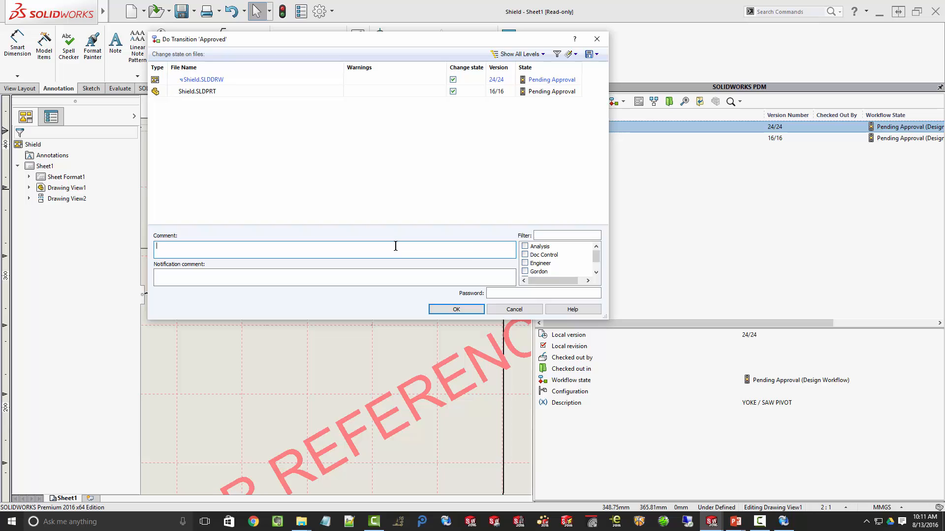
text(Ready for Production)
click(446, 314)
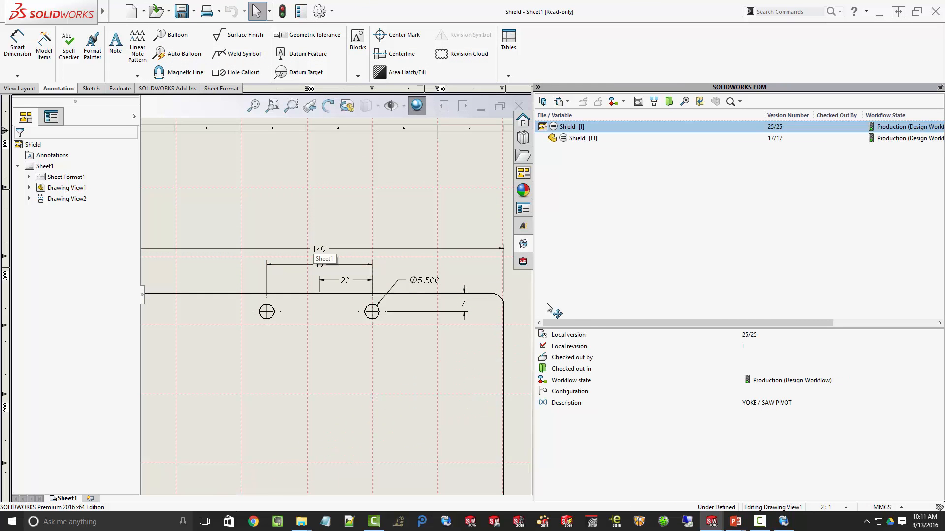
Examine the drawing's title block, including its revision, drawn-by and checked-by entries and dates.
key(f)
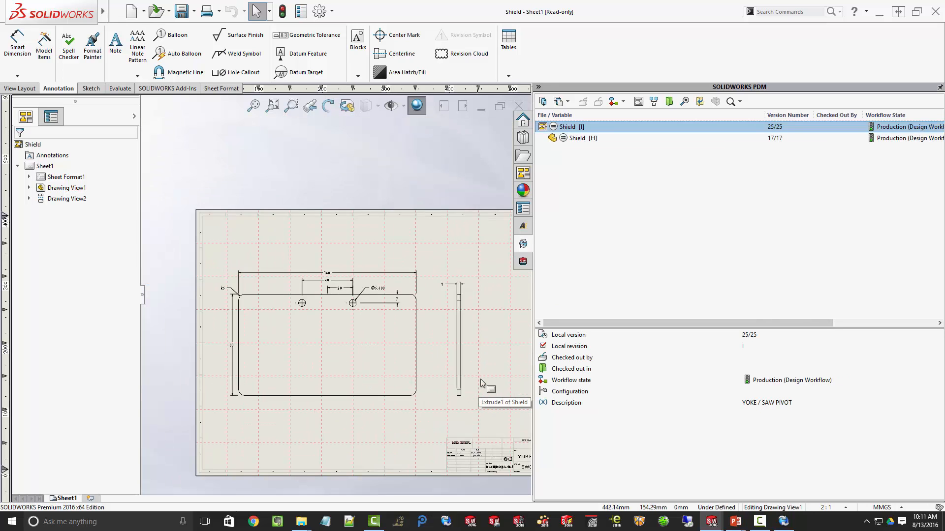
scroll(432, 335, down, 6)
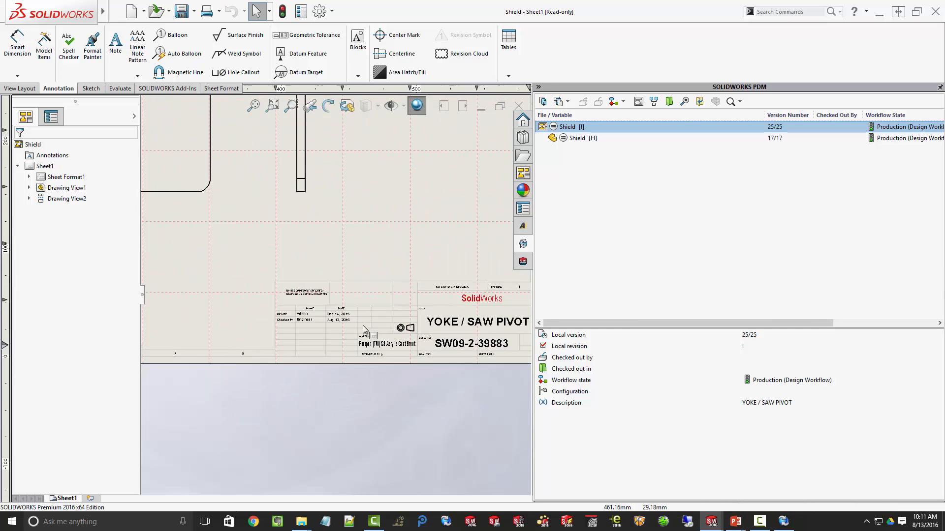
scroll(363, 328, down, 8)
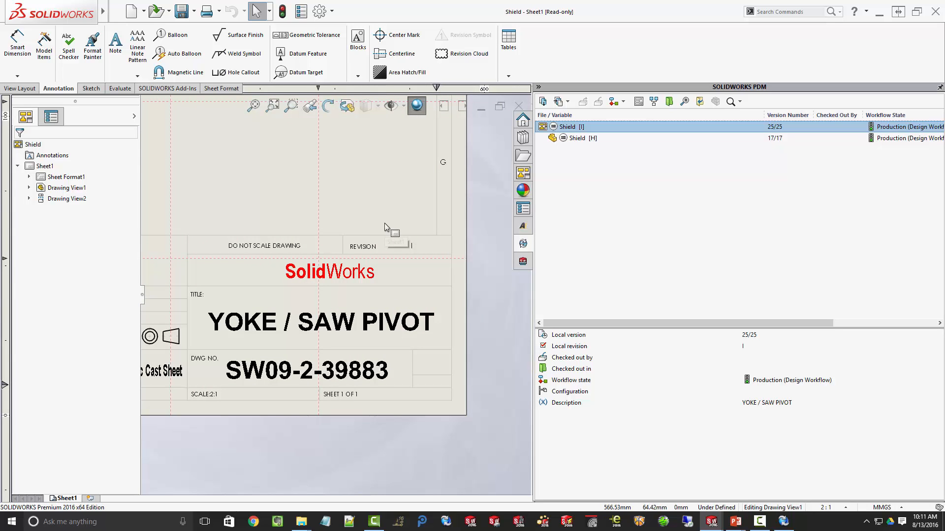
middle_drag(239, 275, 603, 274)
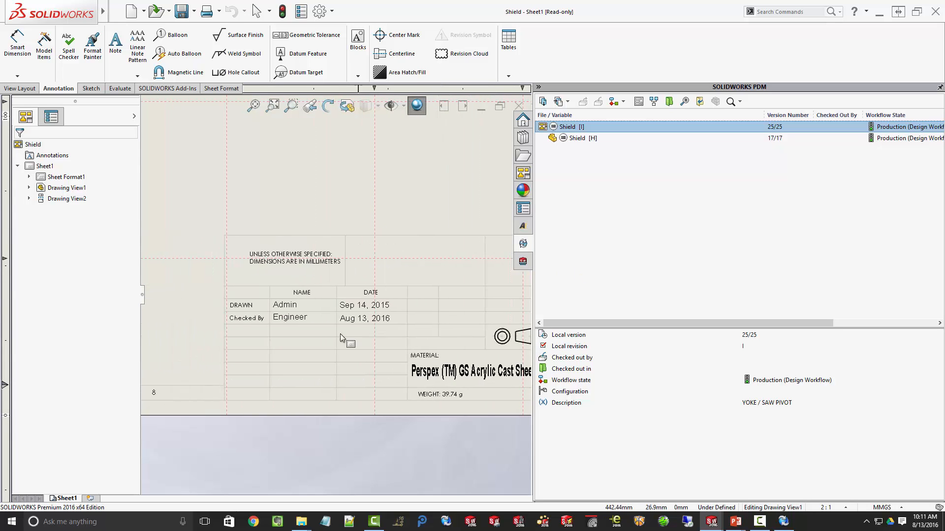
scroll(319, 329, up, 2)
scroll(317, 329, down, 4)
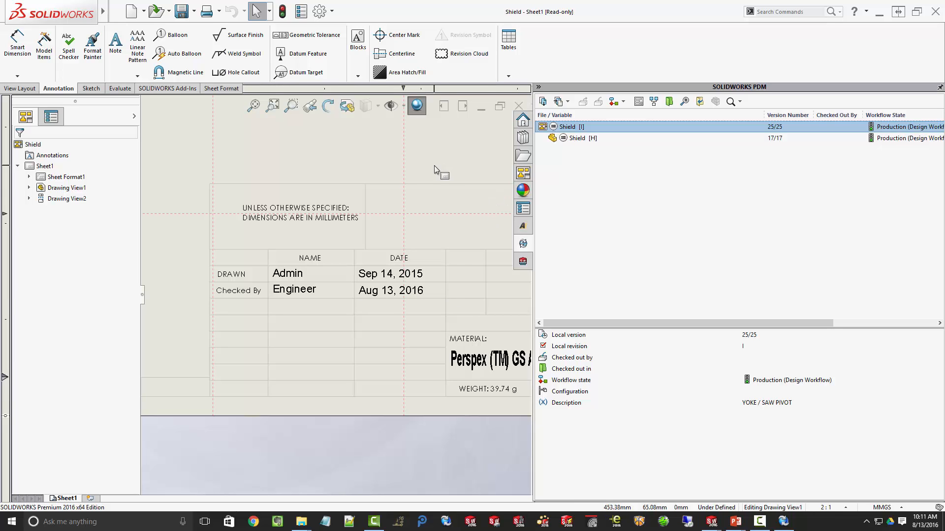
key(f)
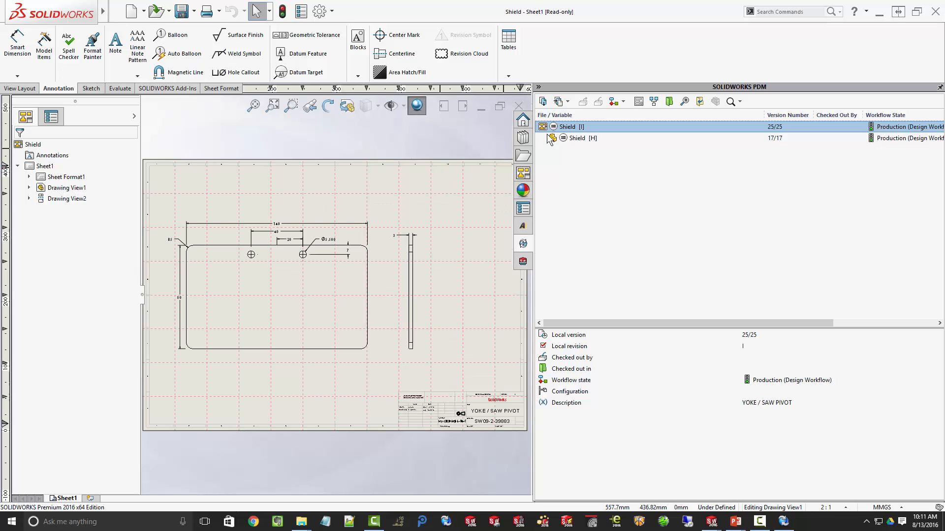
Retrieve revision A of the Shield drawing and its referenced part from the vault.
click(567, 101)
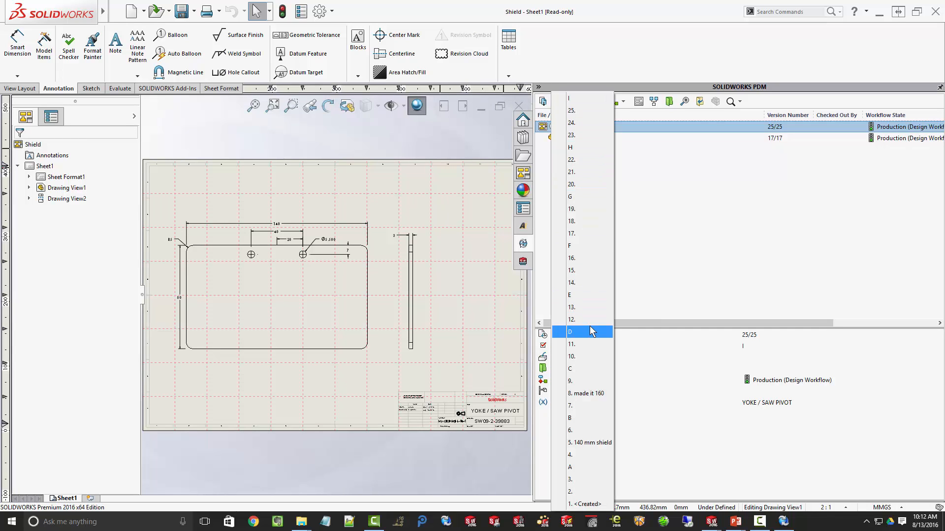
click(583, 466)
click(571, 372)
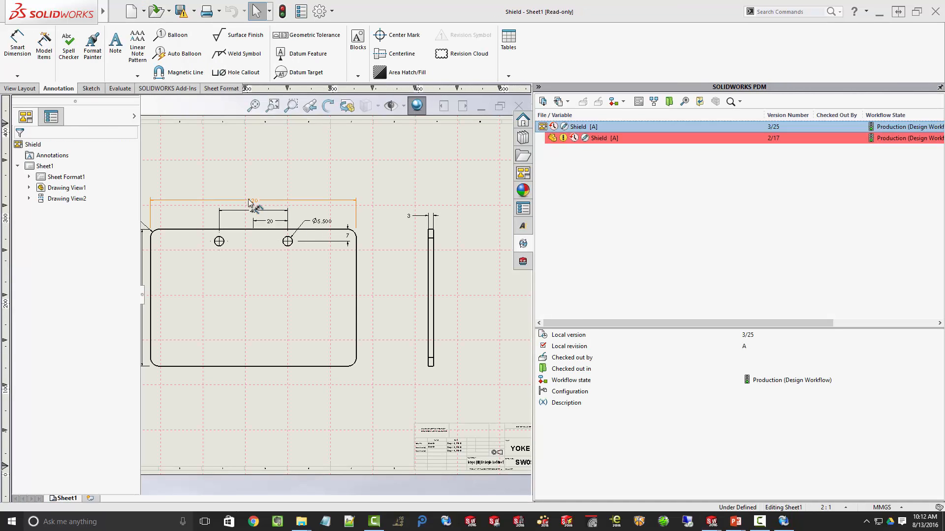
Get the latest version of the Shield drawing and part, using the vault version to overwrite the open files.
click(567, 101)
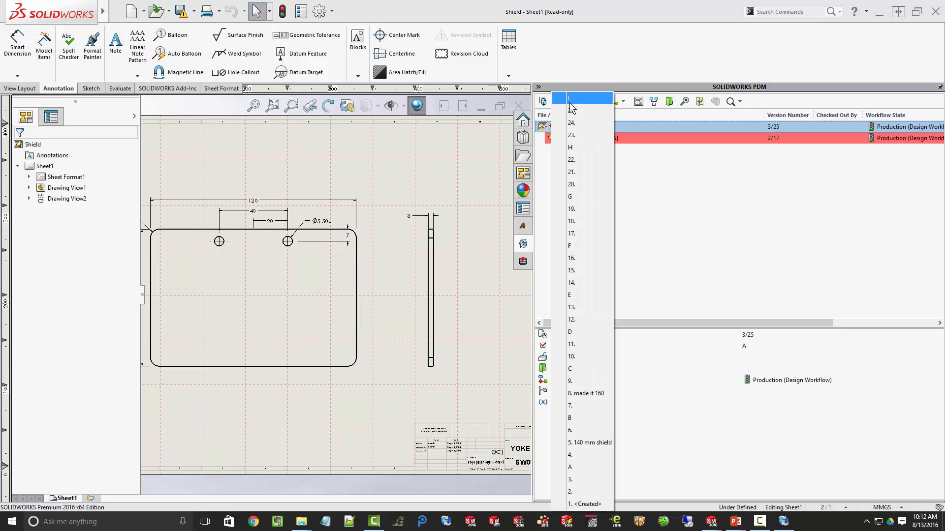
click(557, 99)
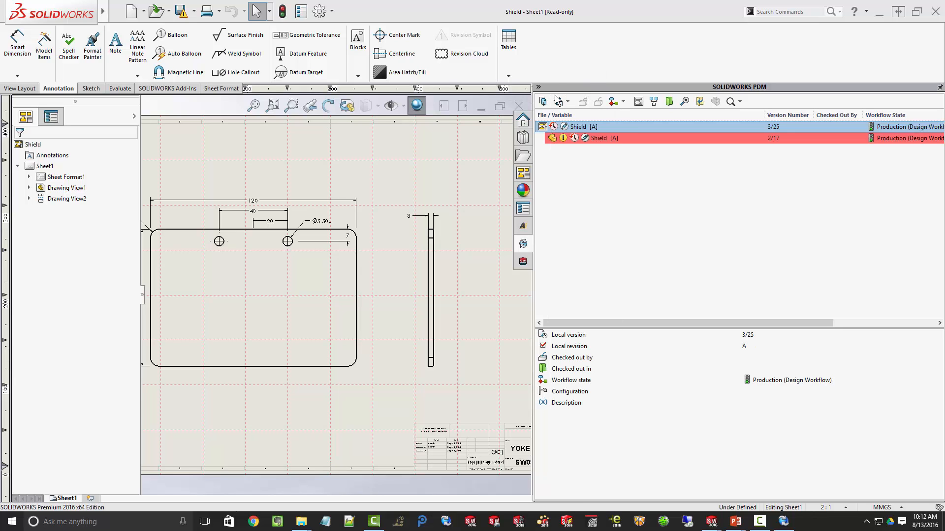
click(558, 101)
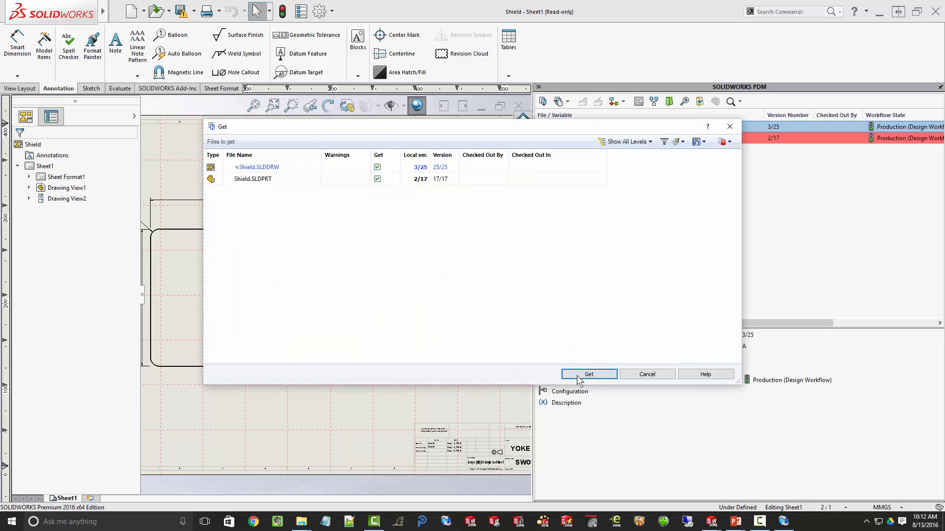
click(577, 375)
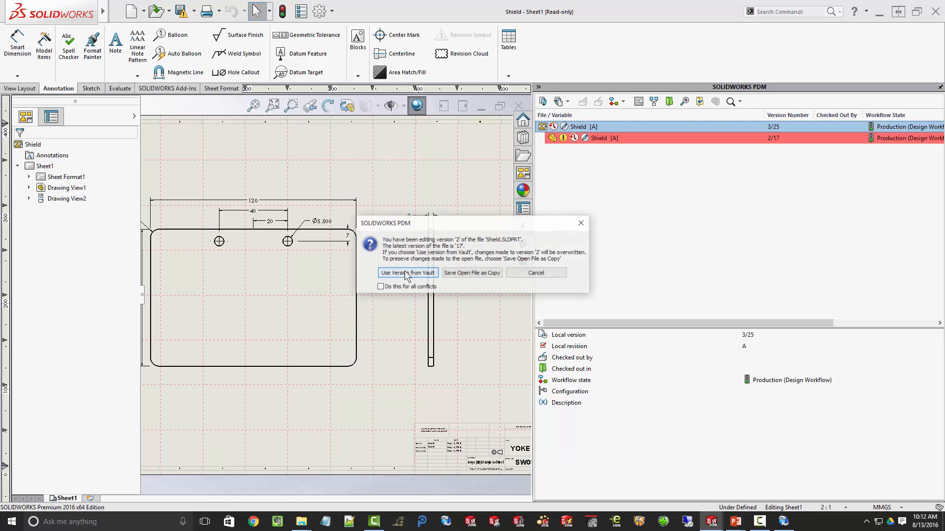
click(397, 272)
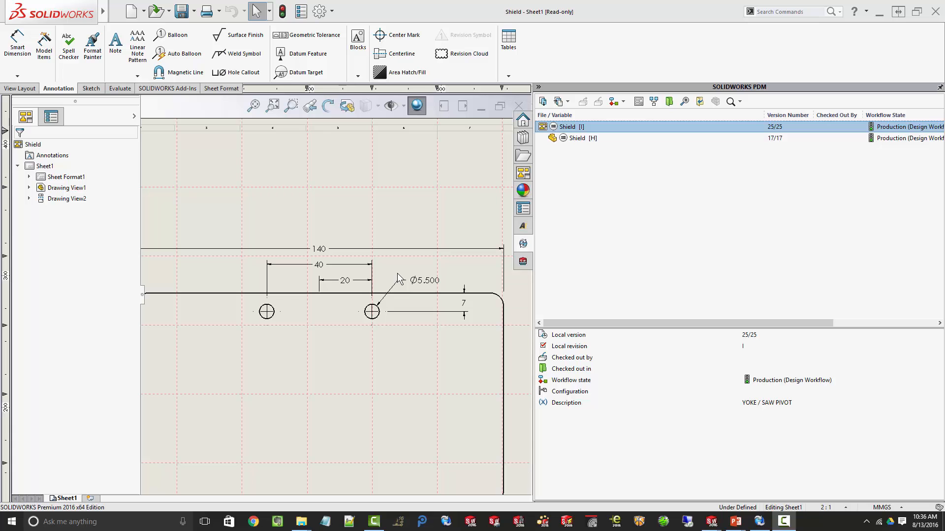
Switch to the PowerPoint slide show with the "Simple CAD Document Control" title slide.
key(super+Tab)
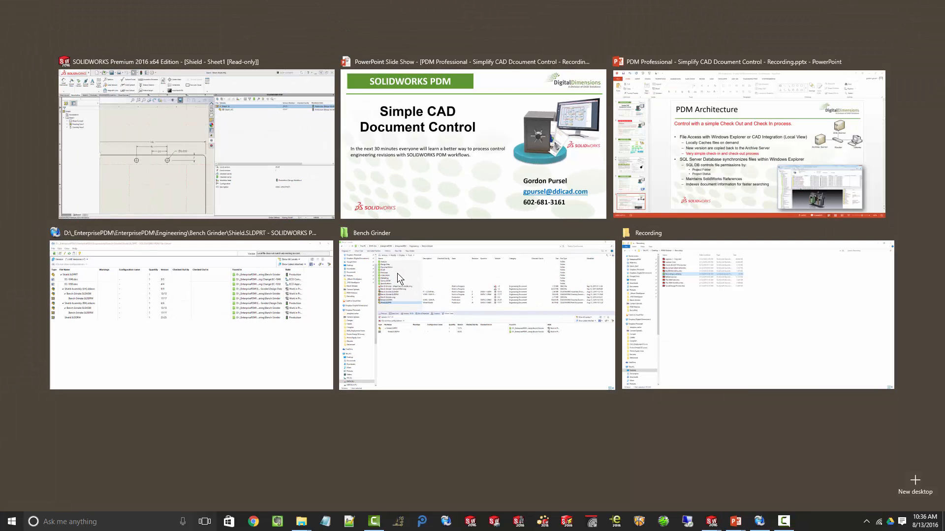
click(477, 184)
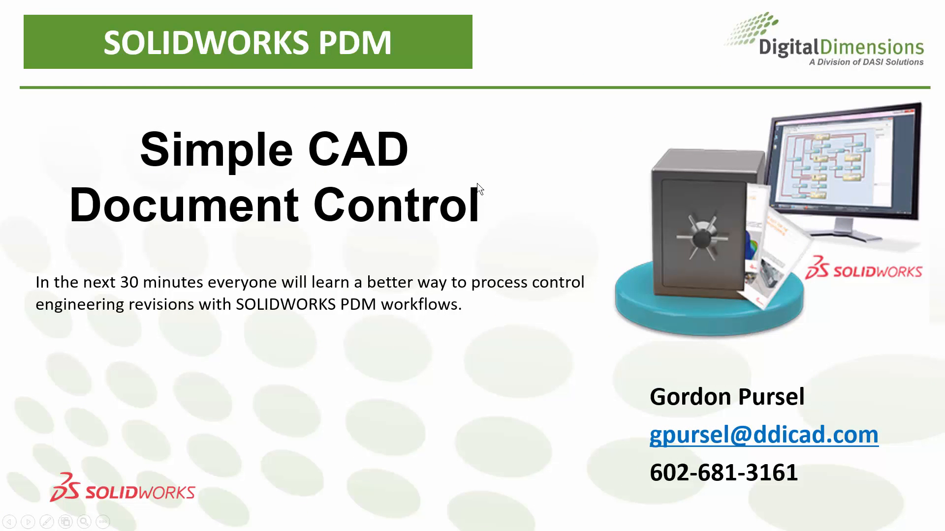